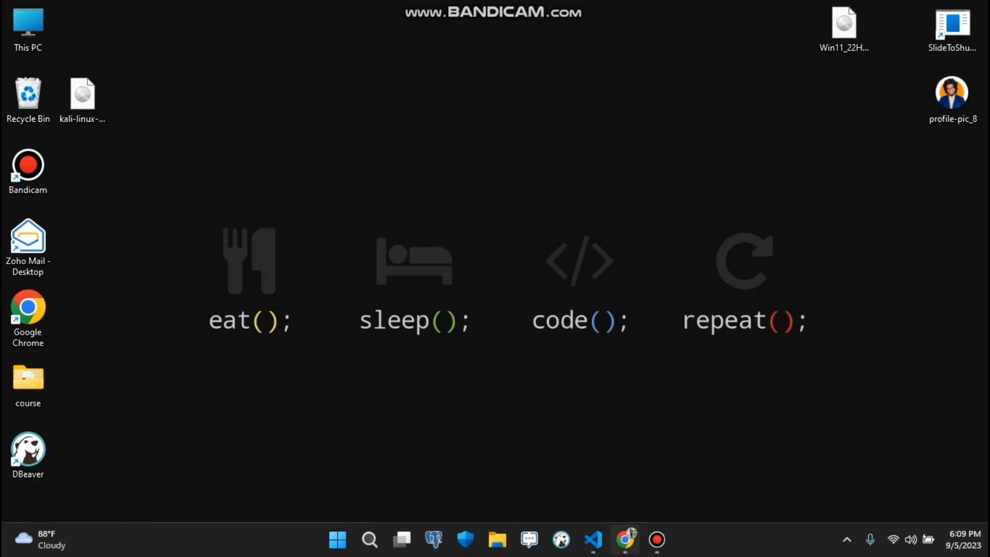
Step: Open Microsoft's Windows 10 download page from the "windows 10 download" search results, examine its installation media section, and minimise the browser
mouse_move(625, 539)
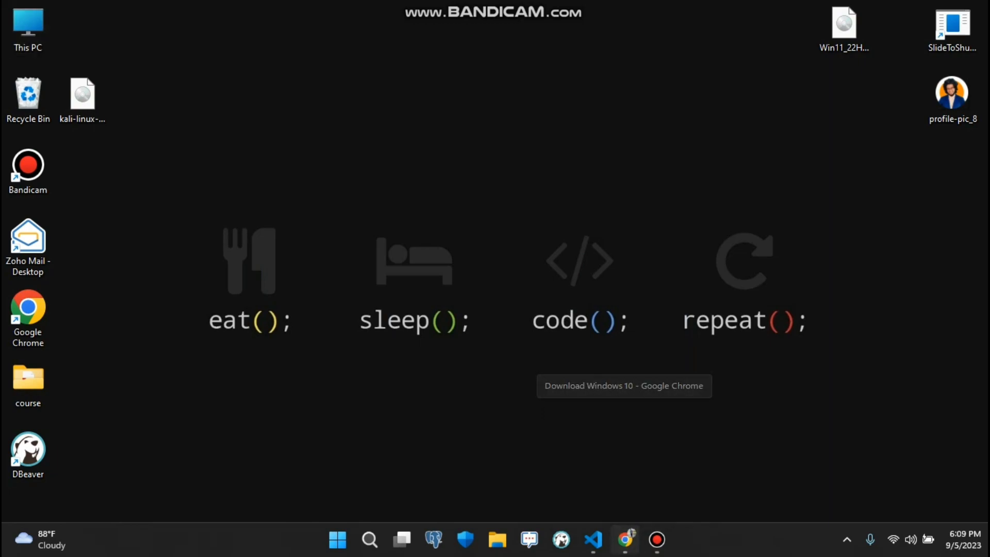
left_click(624, 539)
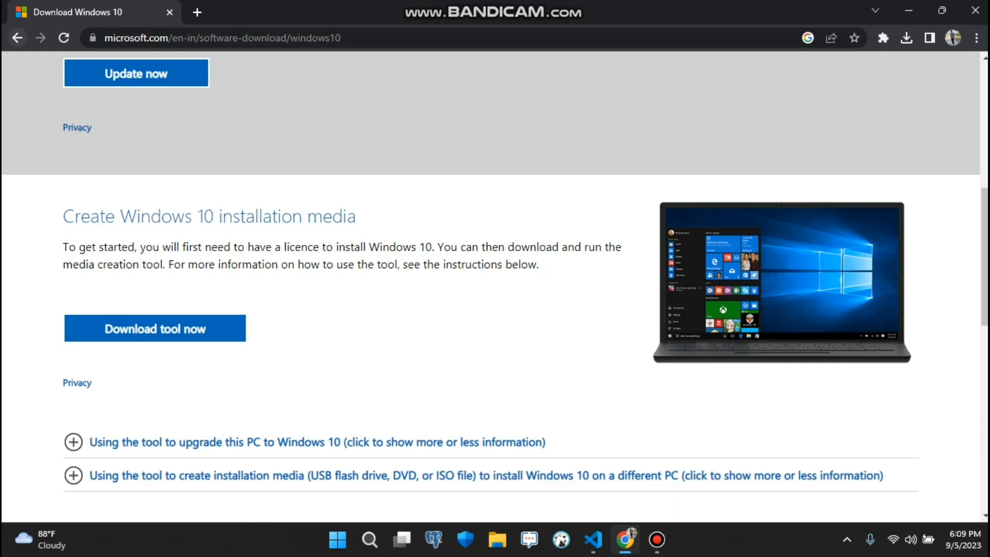
left_click(17, 37)
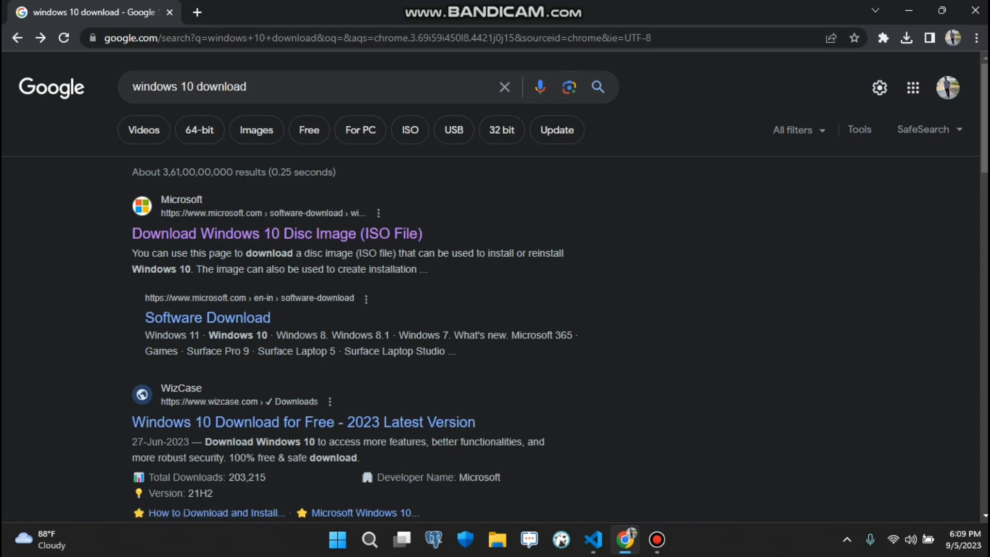
left_click(277, 234)
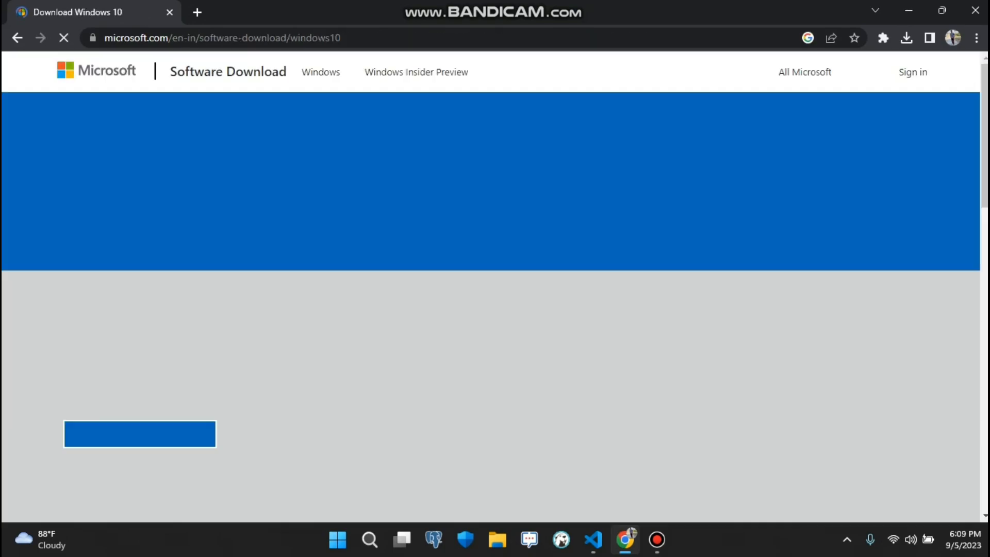
scroll(495, 283, "down", 5)
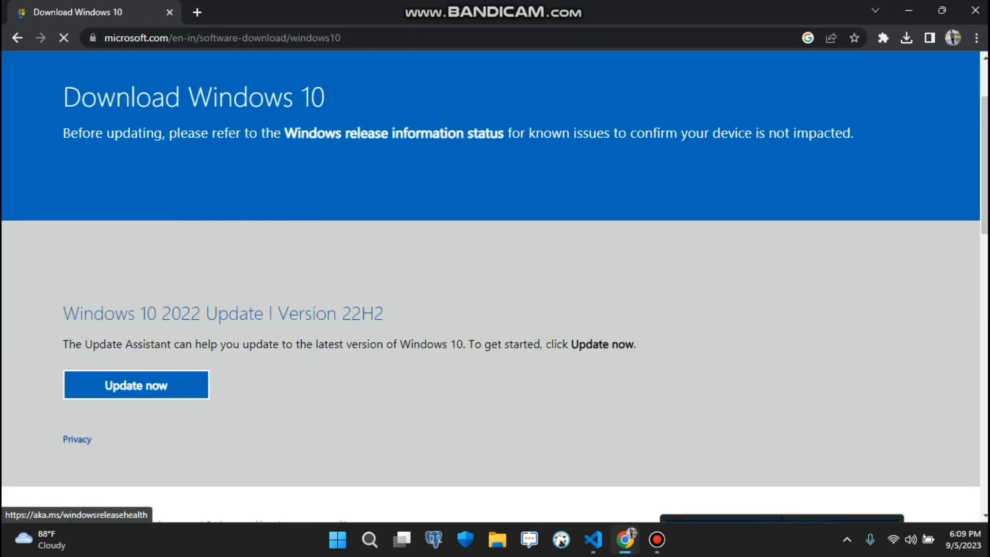
scroll(495, 284, "up", 4)
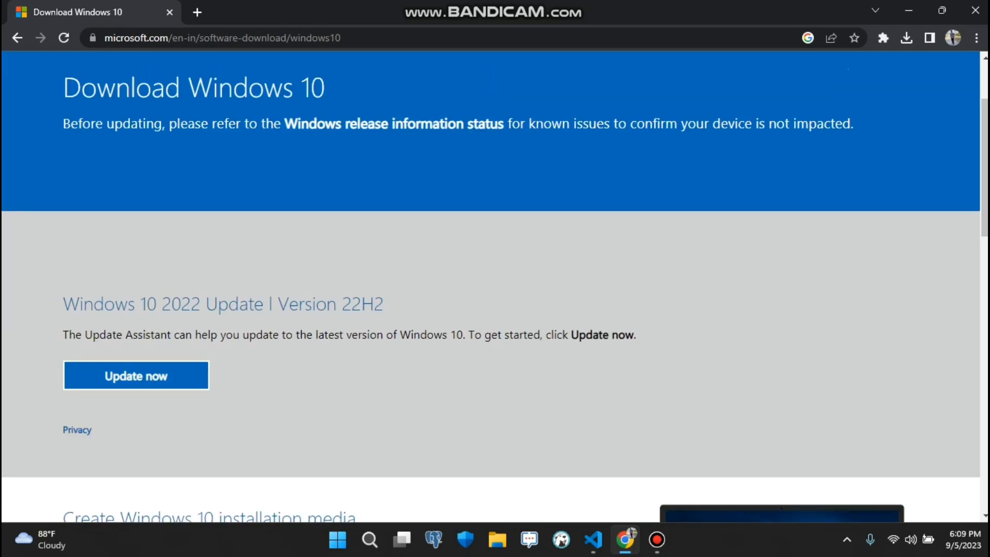
scroll(495, 283, "down", 4)
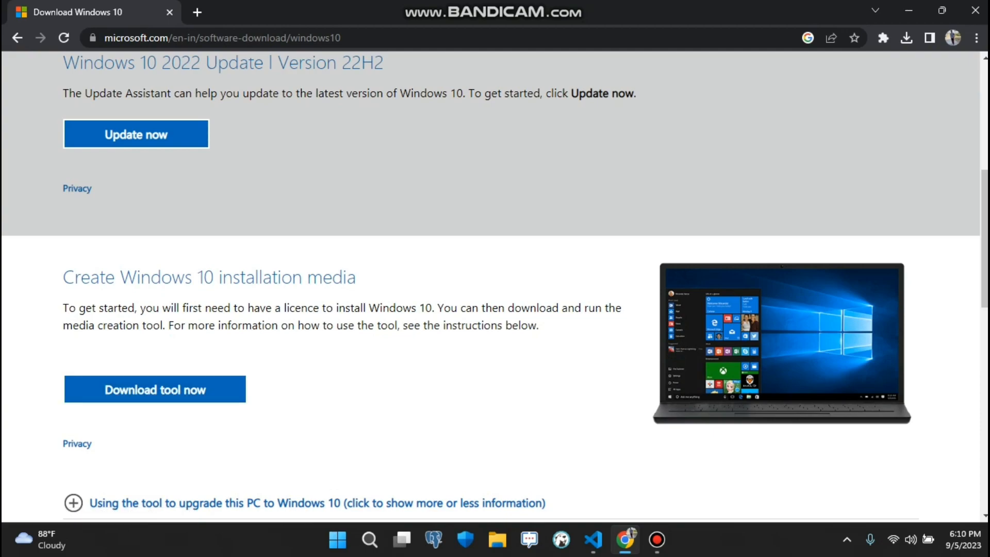
left_click(908, 10)
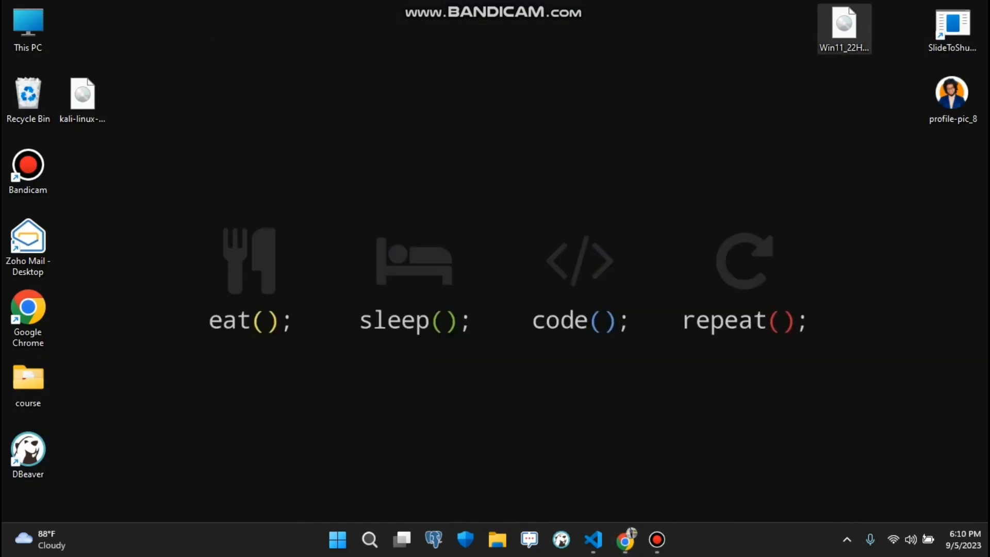
Step: Move the Win11_22H2 ISO file on the desktop next to This PC, above the kali-linux image, and refresh the desktop
left_click_drag(843, 24, 82, 31)
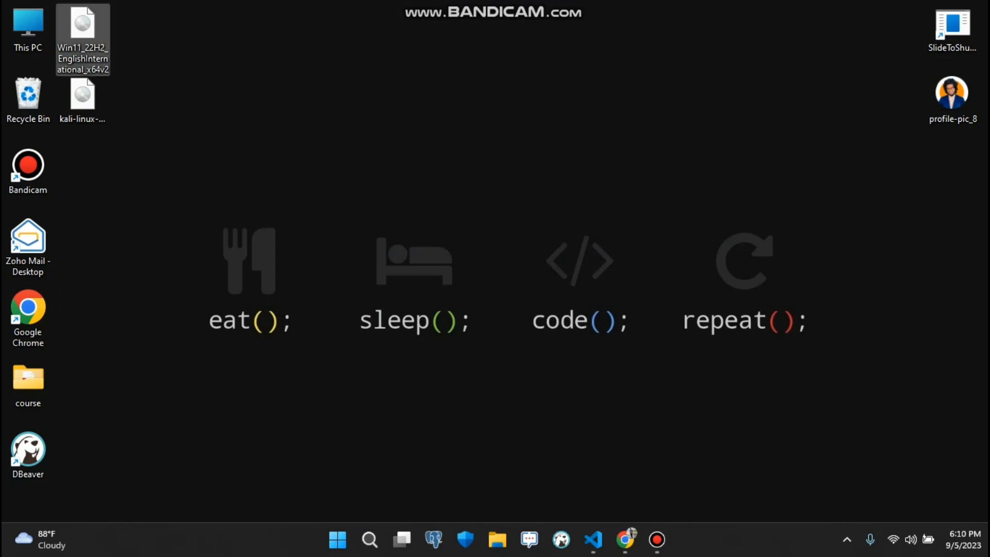
right_click(416, 145)
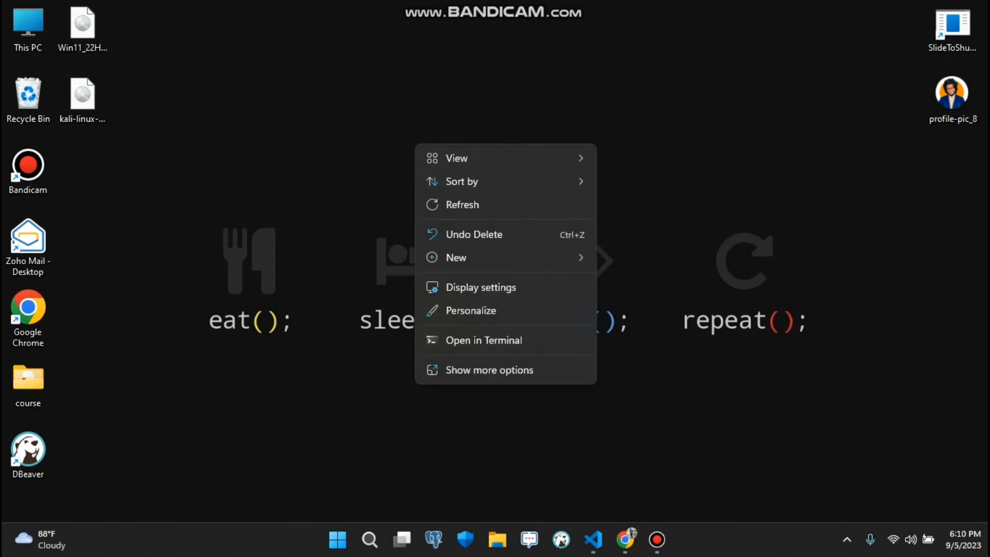
left_click(462, 204)
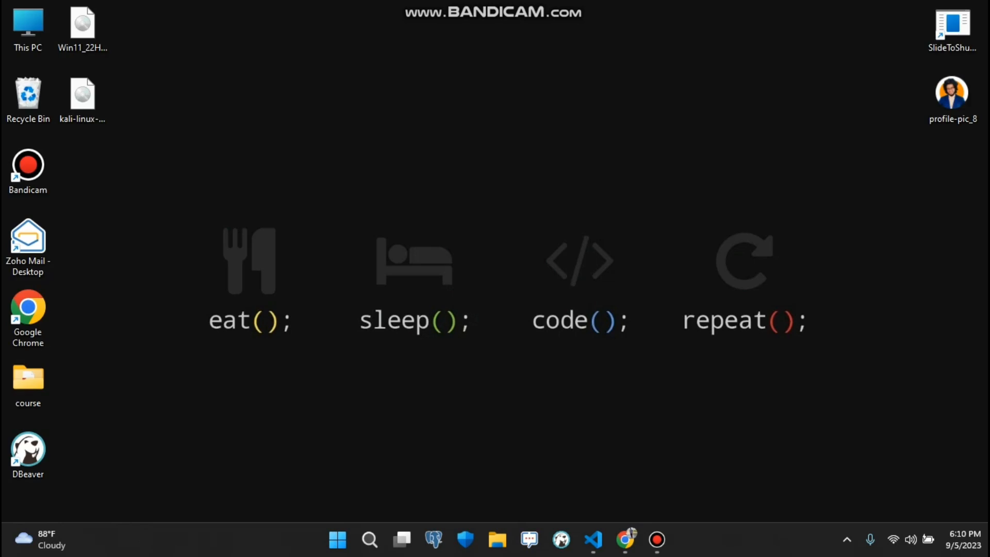
right_click(497, 143)
left_click(539, 204)
Step: Search Google for "rufus" in a new browser tab and open the official rufus.ie site
key("alt+Tab")
key("ctrl+t")
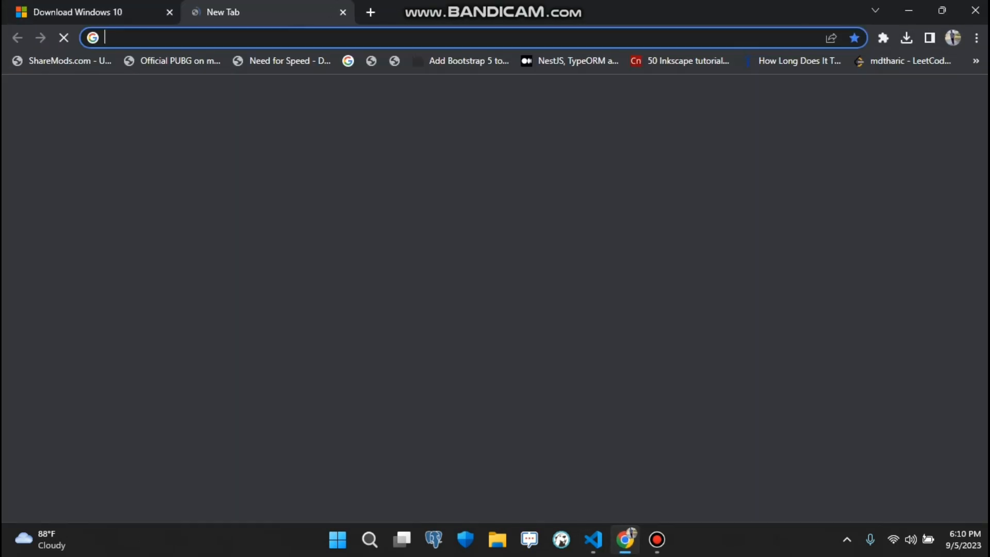
left_click(325, 305)
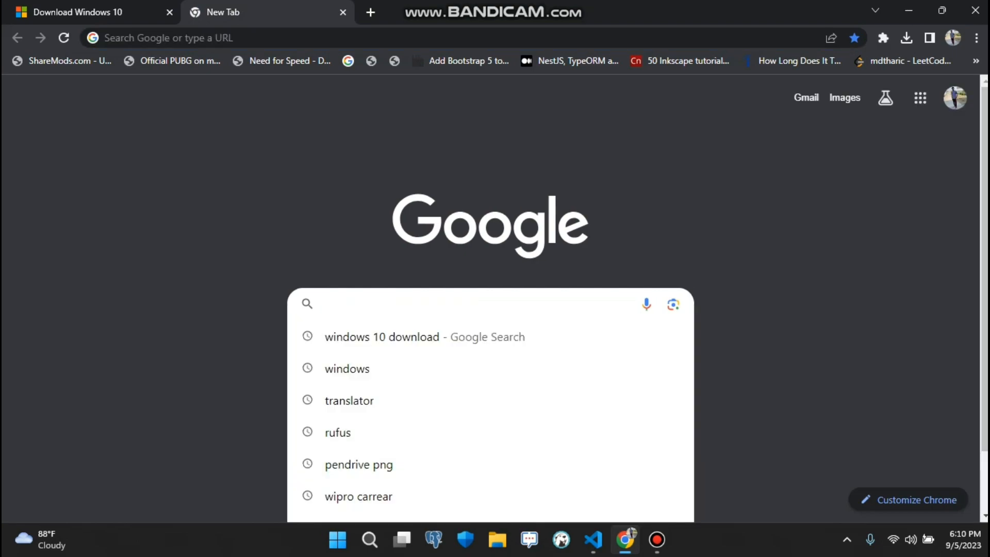
type("rufus")
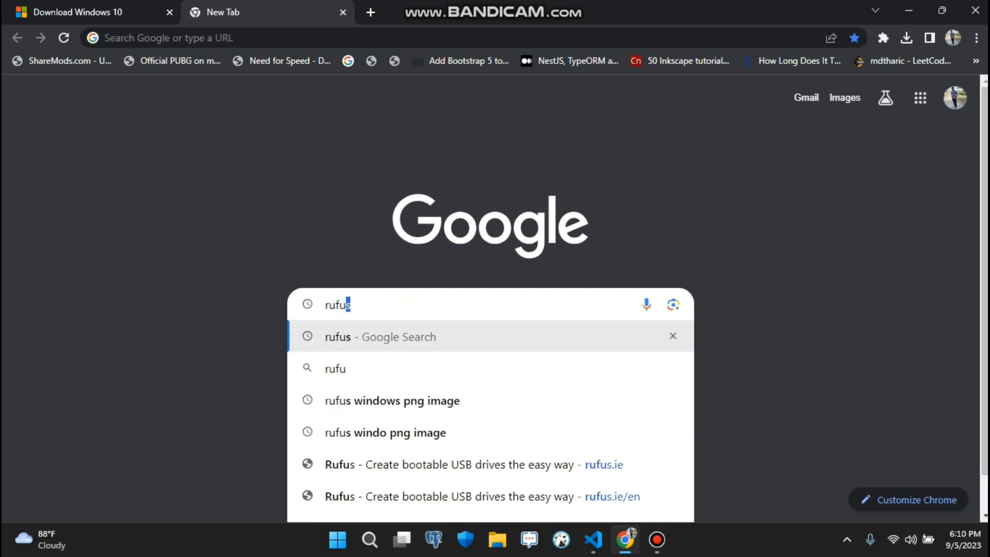
key("Return")
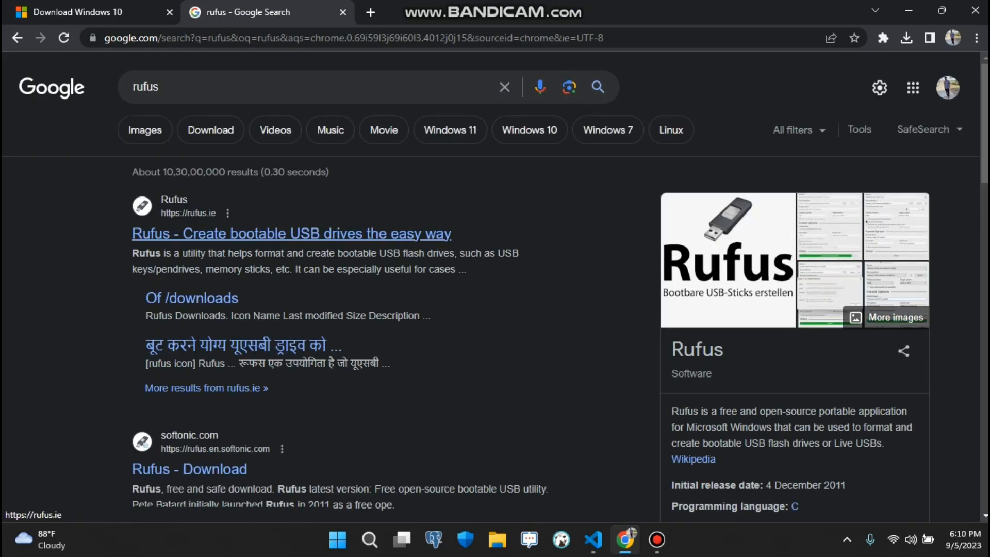
left_click(291, 233)
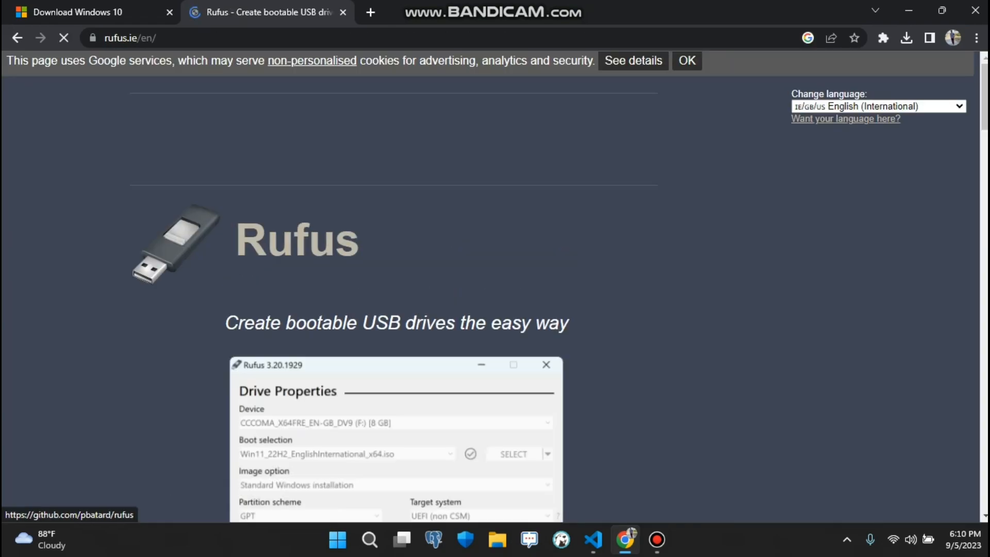
Step: Download rufus-4.2_x86.exe from the latest releases table and dismiss the advertisement
scroll(495, 283, "down", 9)
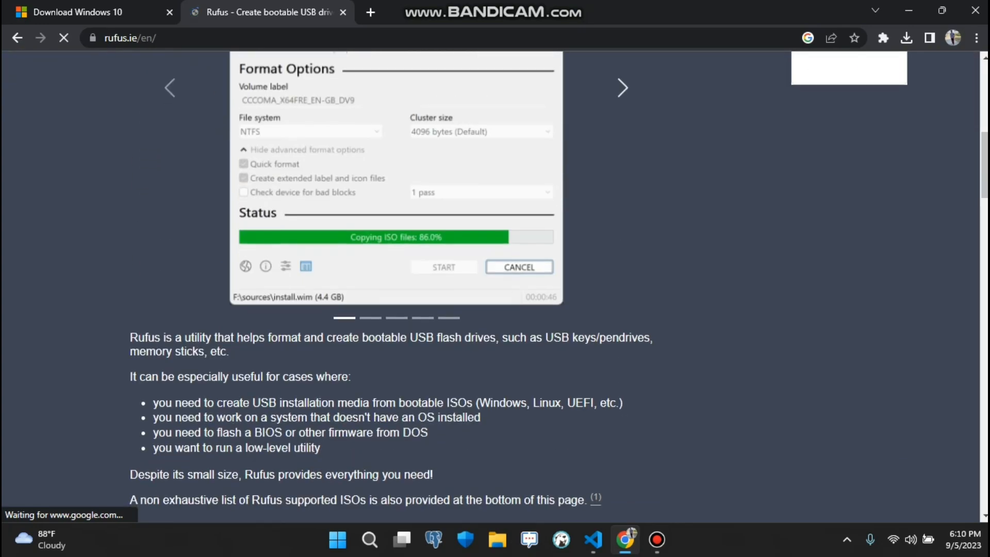
scroll(495, 283, "down", 7)
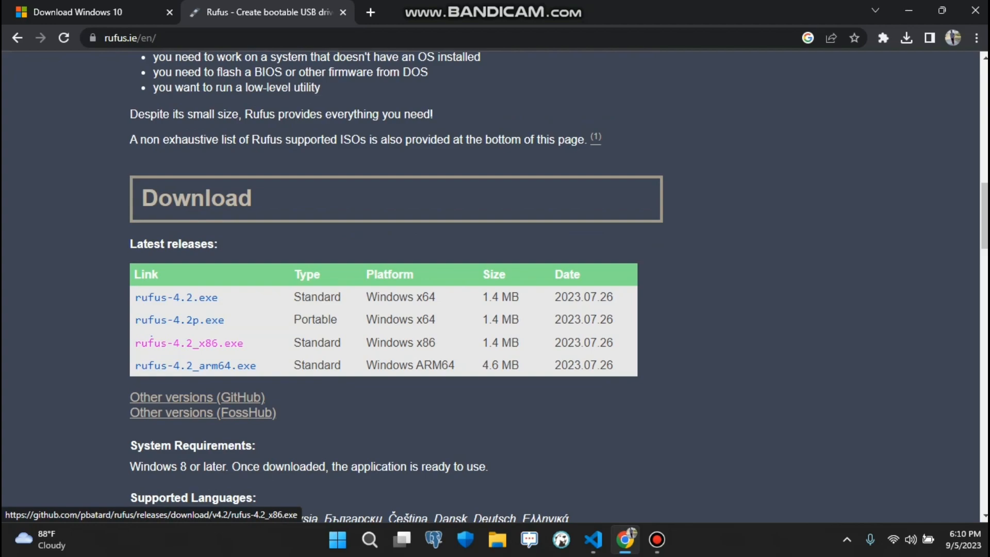
left_click(151, 342)
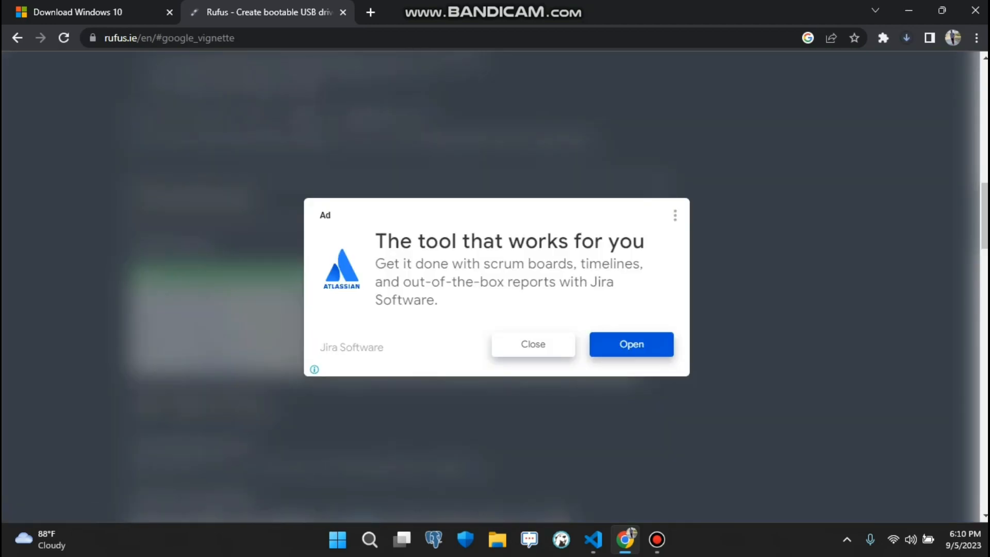
left_click(533, 344)
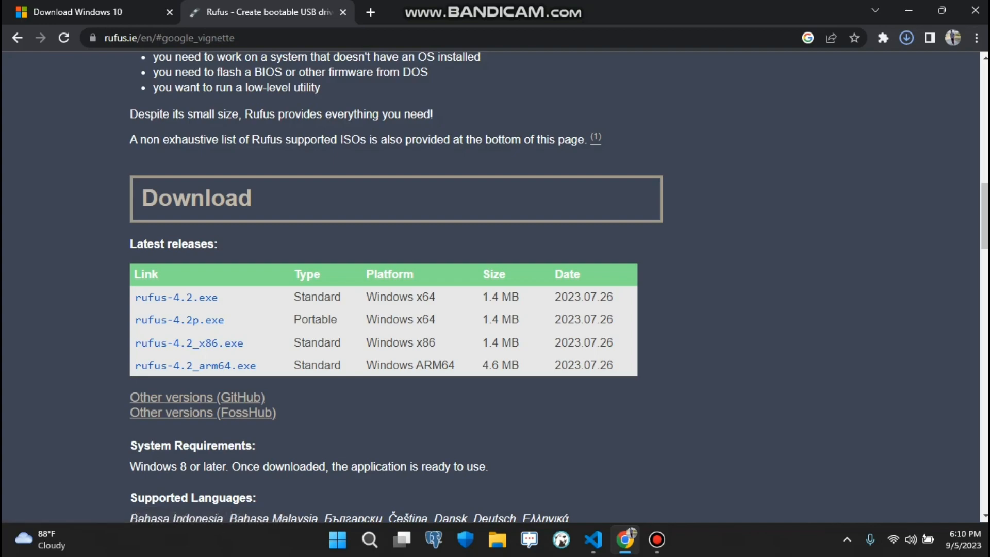
Step: Run the downloaded Rufus program from its folder and minimise the other windows so Rufus sits over the desktop
key("ctrl+j")
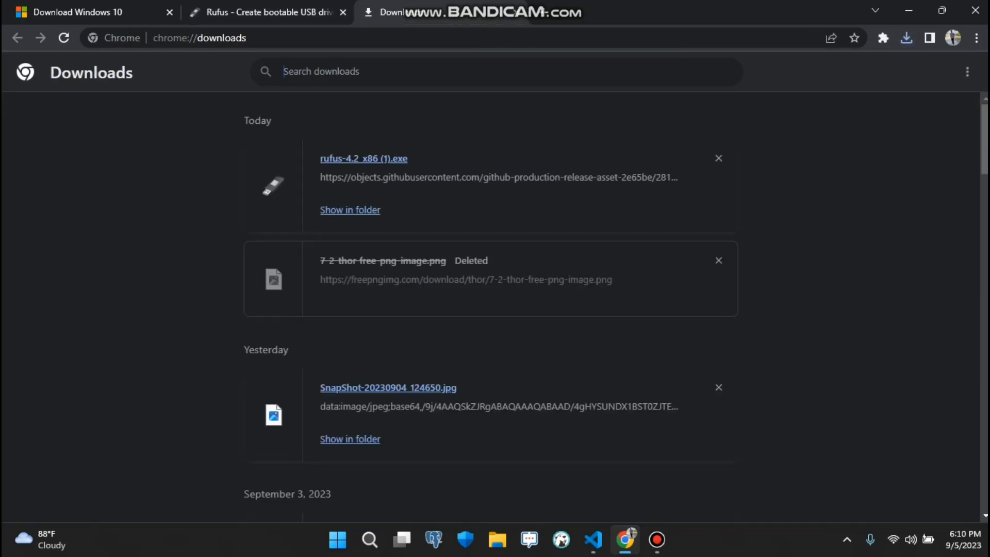
left_click(350, 210)
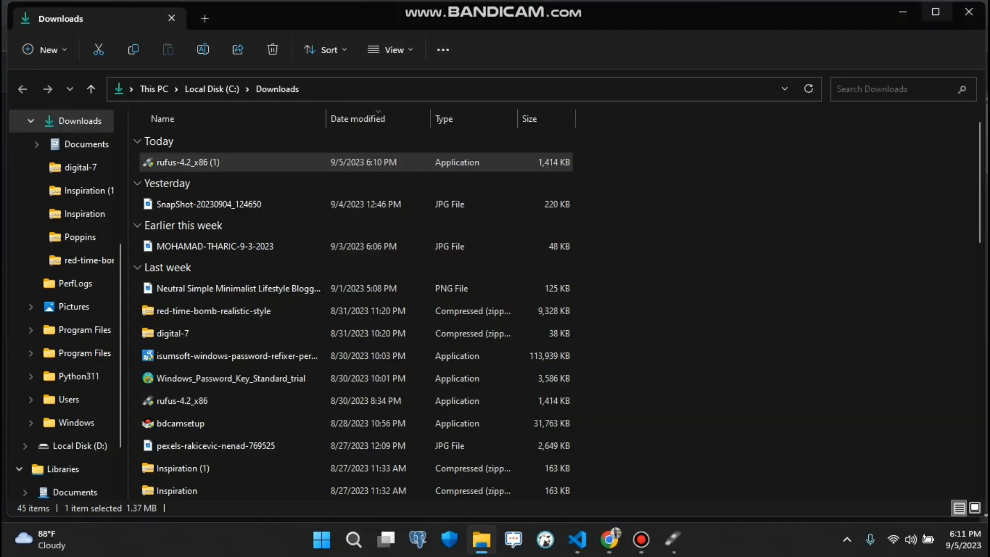
left_click(902, 11)
left_click(876, 10)
left_click(849, 107)
left_click_drag(500, 41, 423, 108)
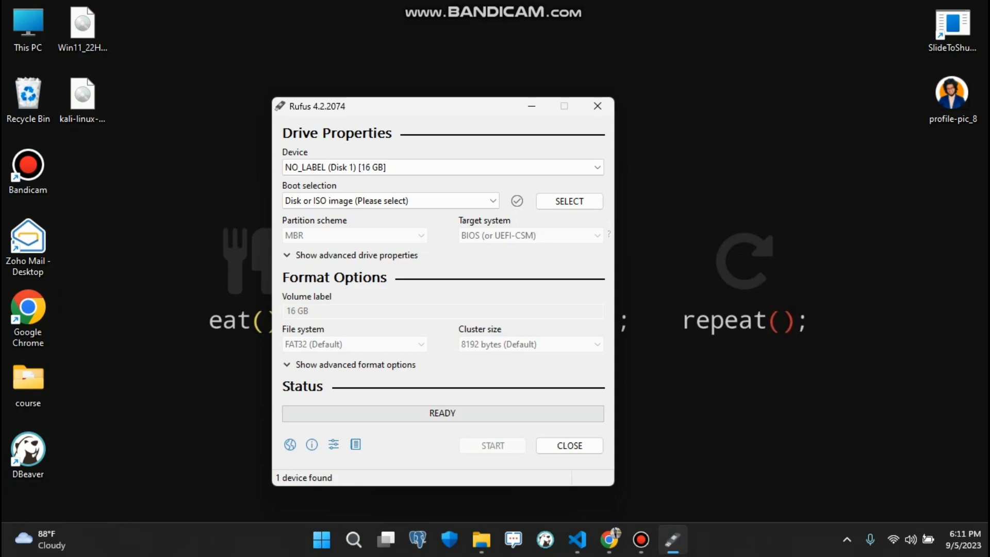
Step: Choose the NO_LABEL (Disk 1) [16 GB] device in Rufus and load Win11_22H2_EnglishInternational_x64v2.iso from the desktop as the boot image
left_click(443, 168)
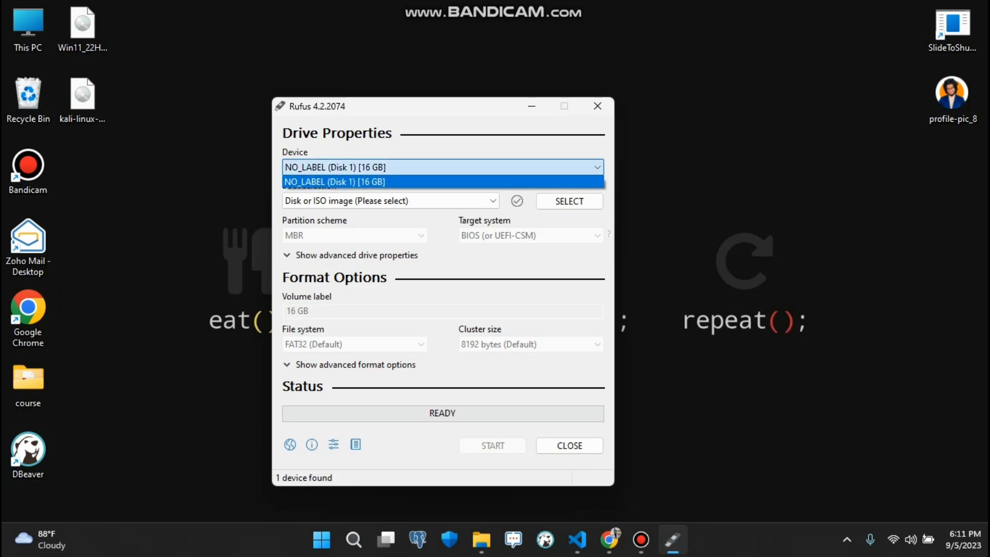
left_click(443, 182)
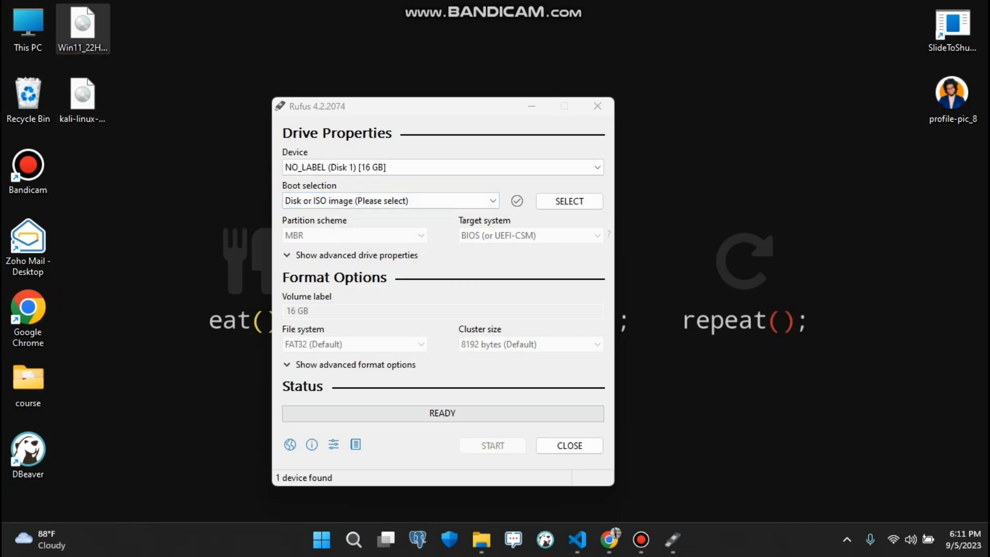
left_click(82, 26)
left_click_drag(83, 26, 443, 288)
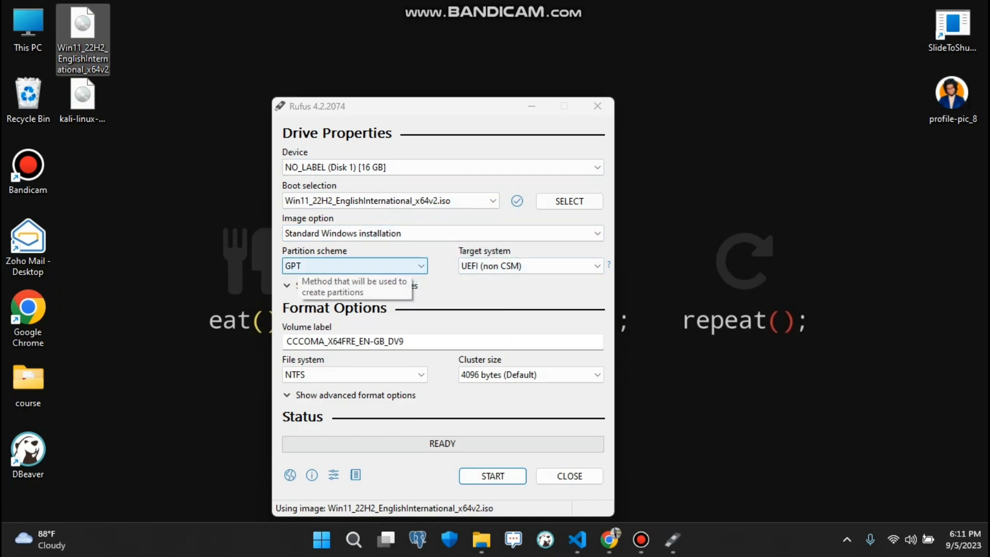
Step: Review the partition scheme choices in Rufus and look up the partition style of SanDisk Disk 0 in the Windows disk properties
left_click(299, 266)
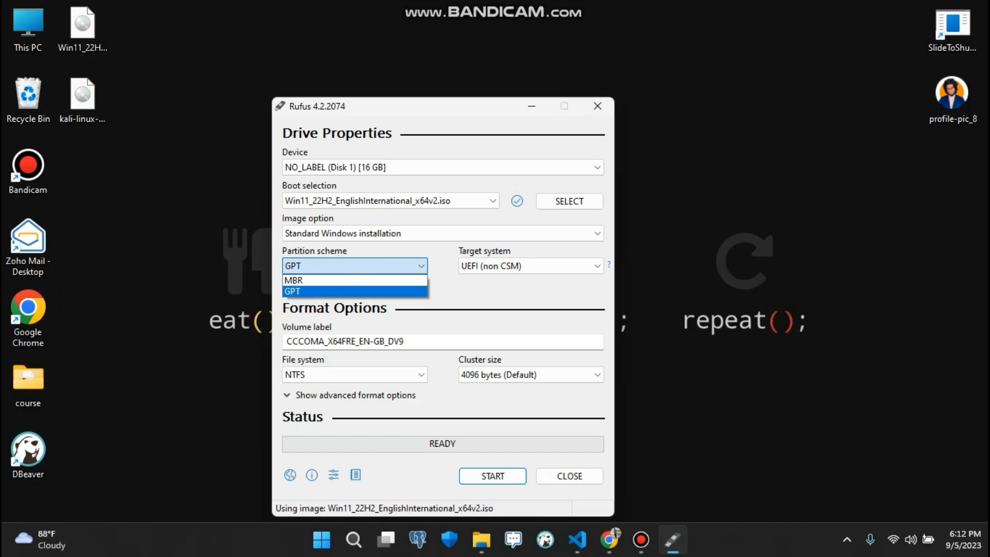
left_click(82, 31)
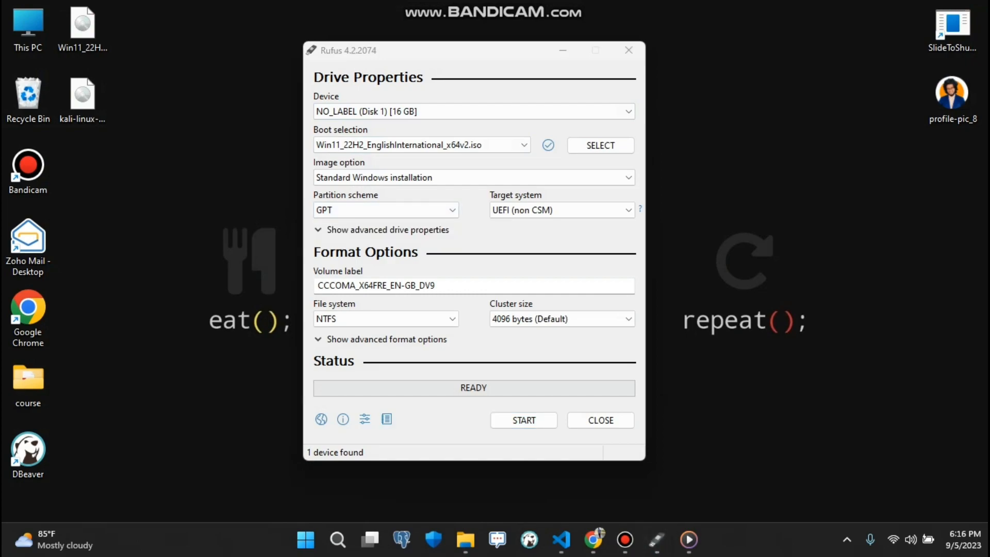
key("super+i")
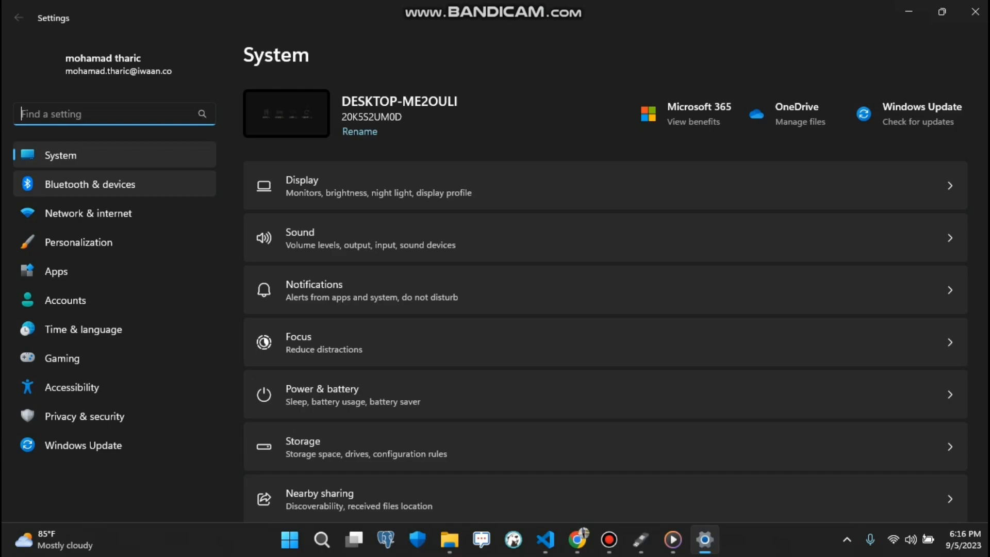
scroll(605, 299, "down", 4)
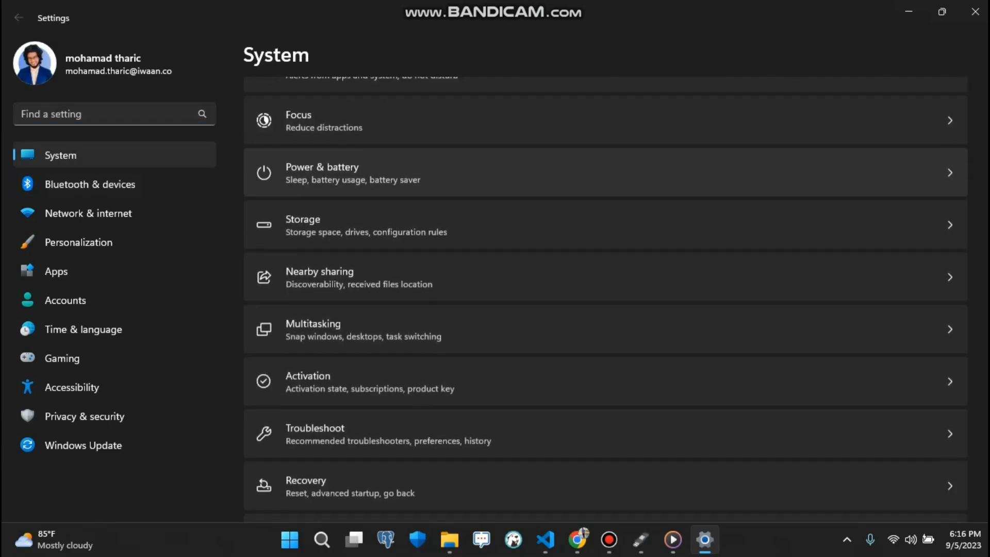
left_click(361, 223)
scroll(605, 299, "down", 4)
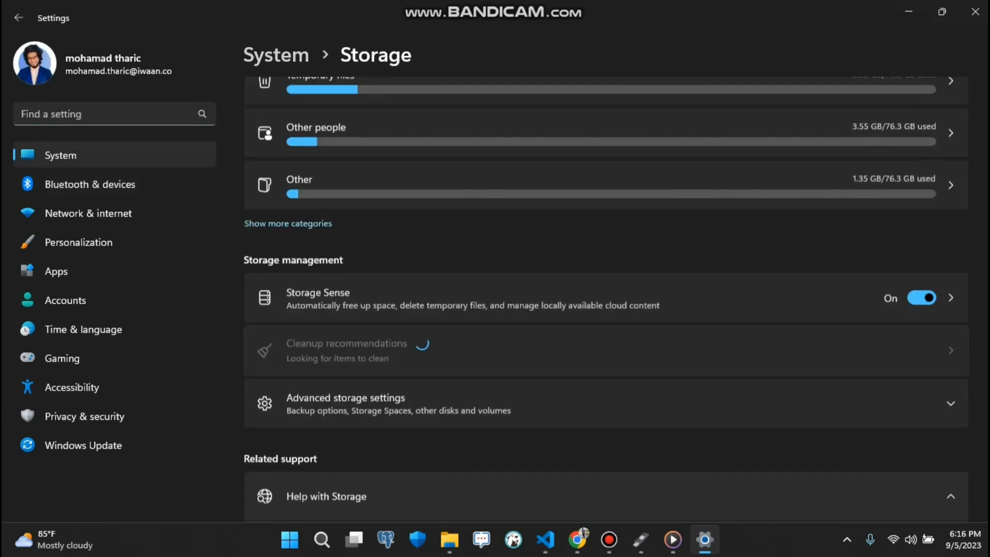
left_click(361, 381)
scroll(605, 392, "down", 2)
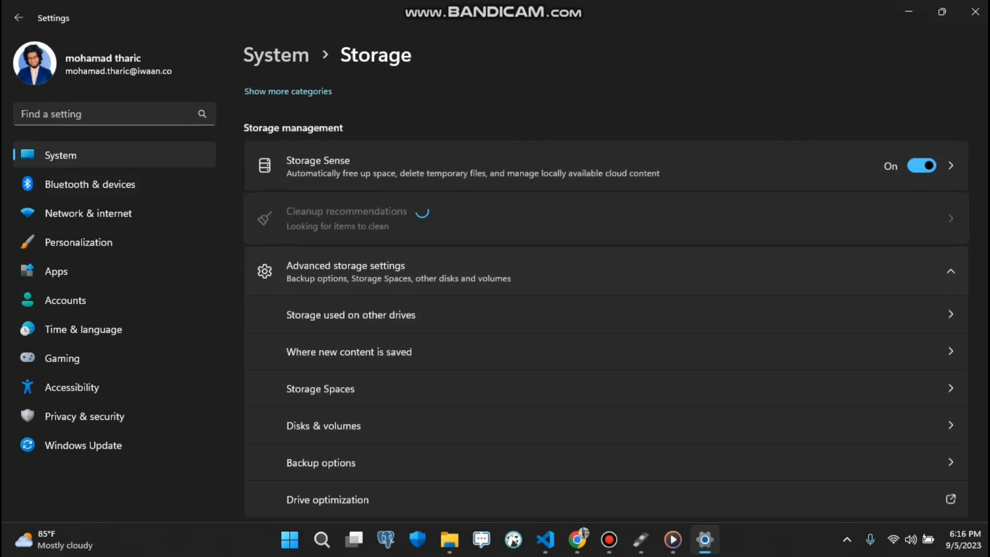
left_click(360, 425)
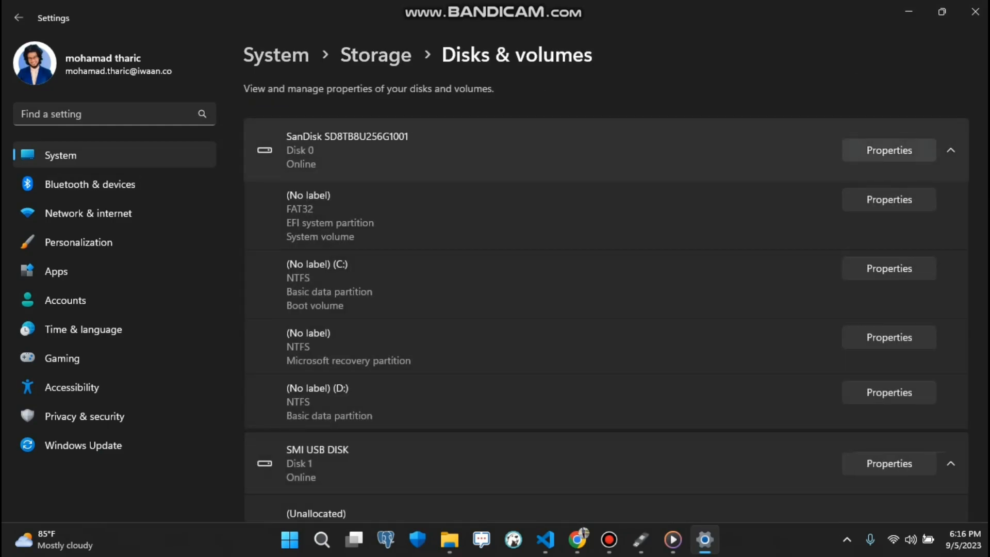
left_click(890, 150)
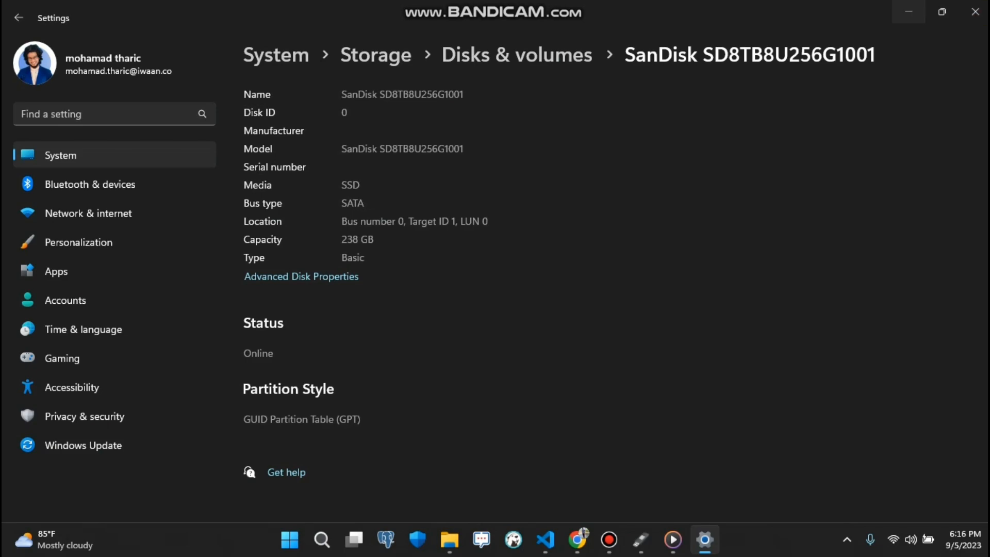
left_click(908, 11)
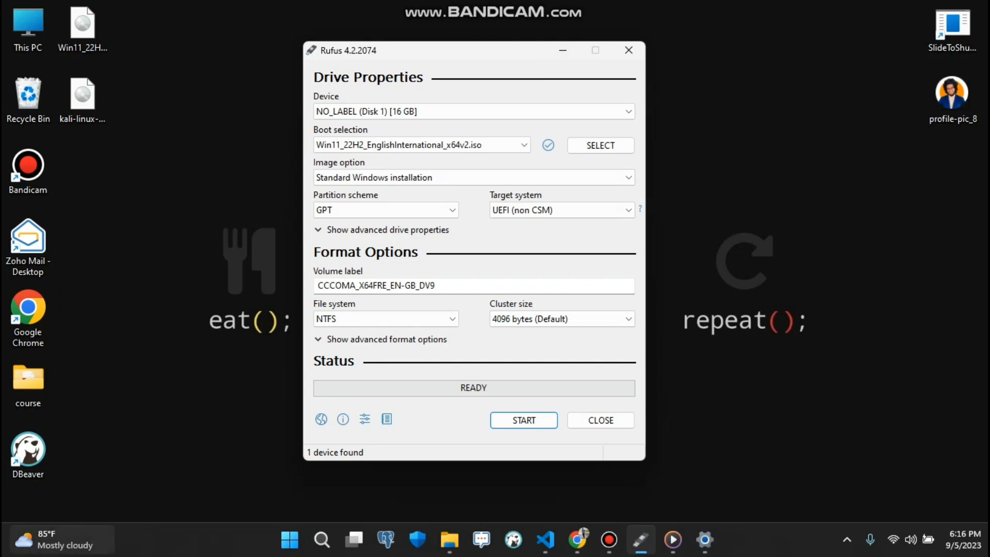
right_click(160, 539)
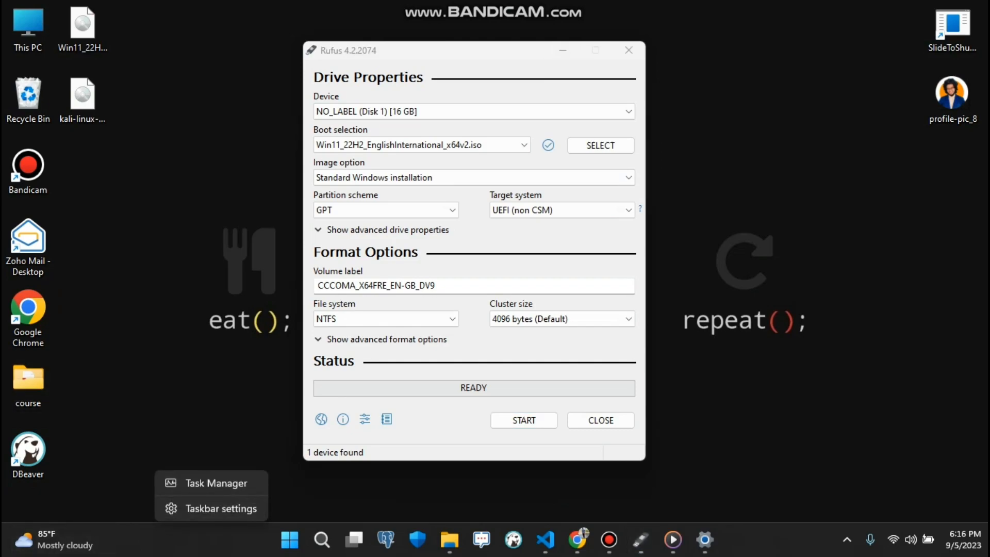
key("Escape")
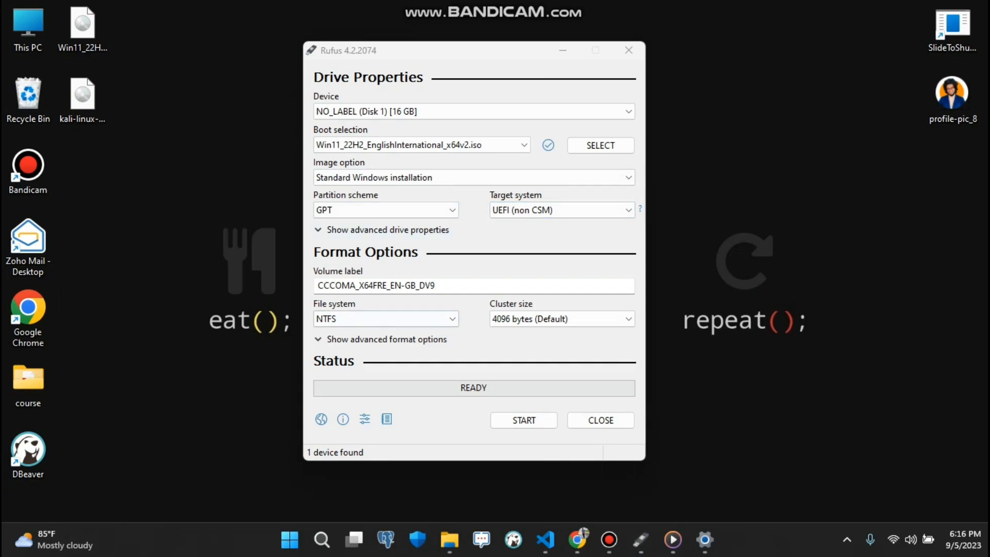
Step: Start writing the USB drive with the RAM, Secure Boot, TPM 2.0 and online Microsoft account requirements removed, and accept erasing the device
left_click(524, 419)
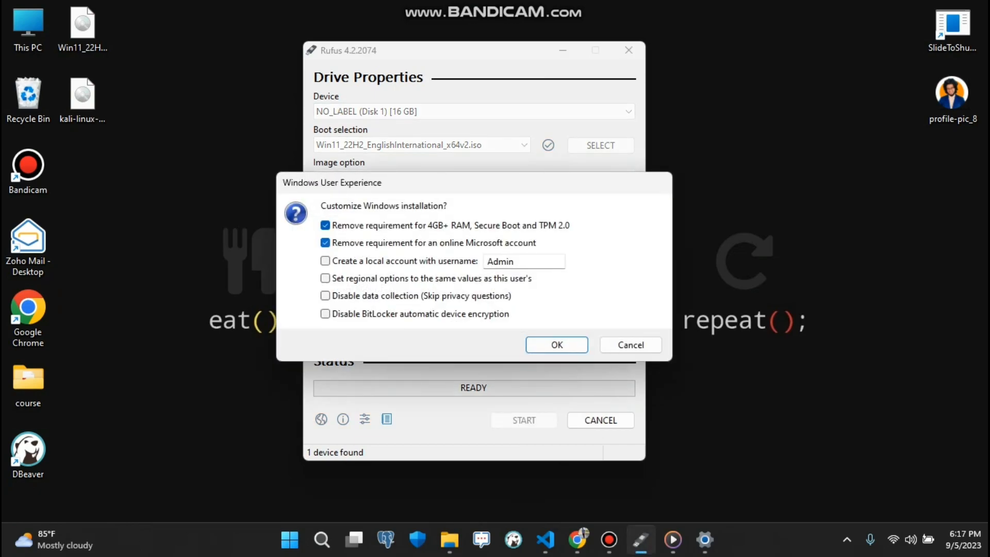
key("Return")
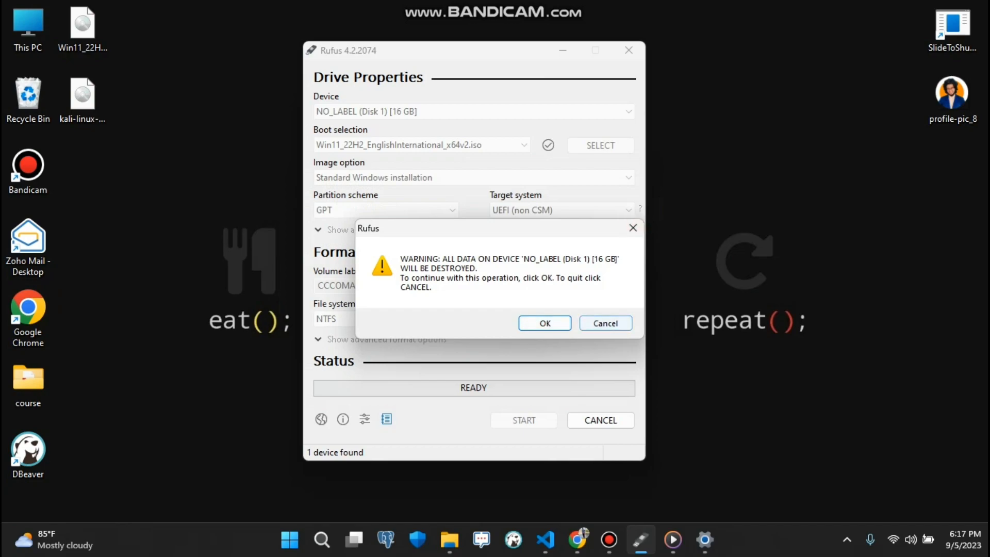
key("Return")
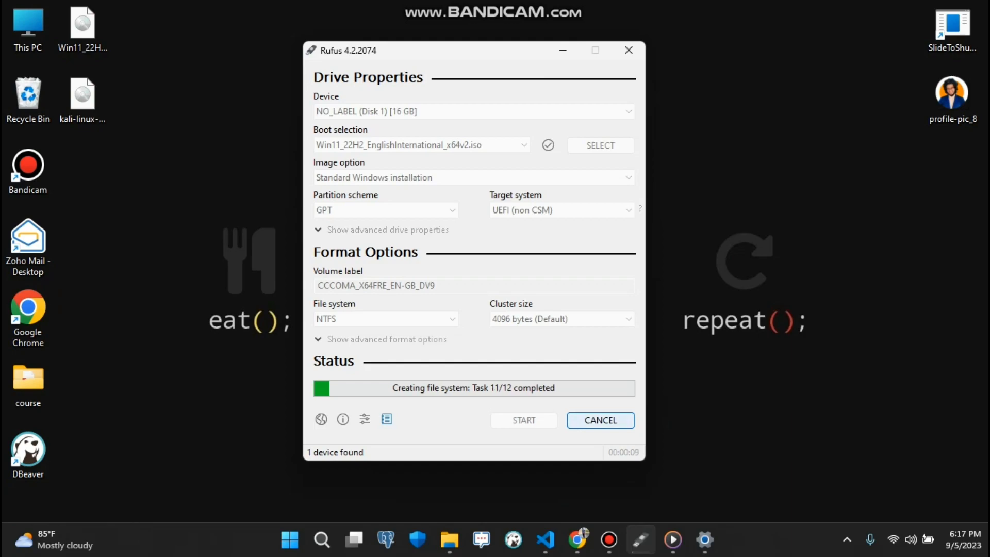
Step: Cancel the running write operation, confirm the cancellation and close Rufus
left_click(600, 420)
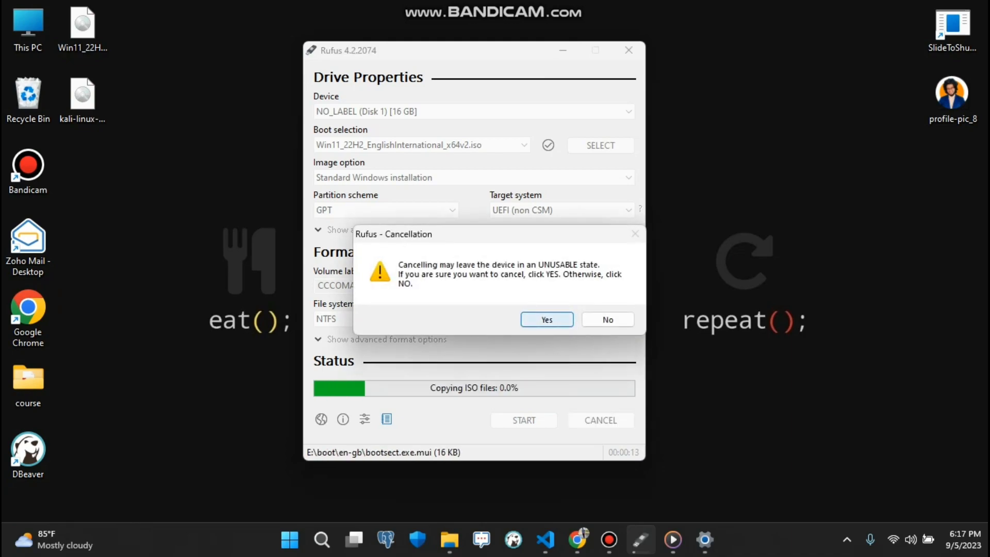
key("Return")
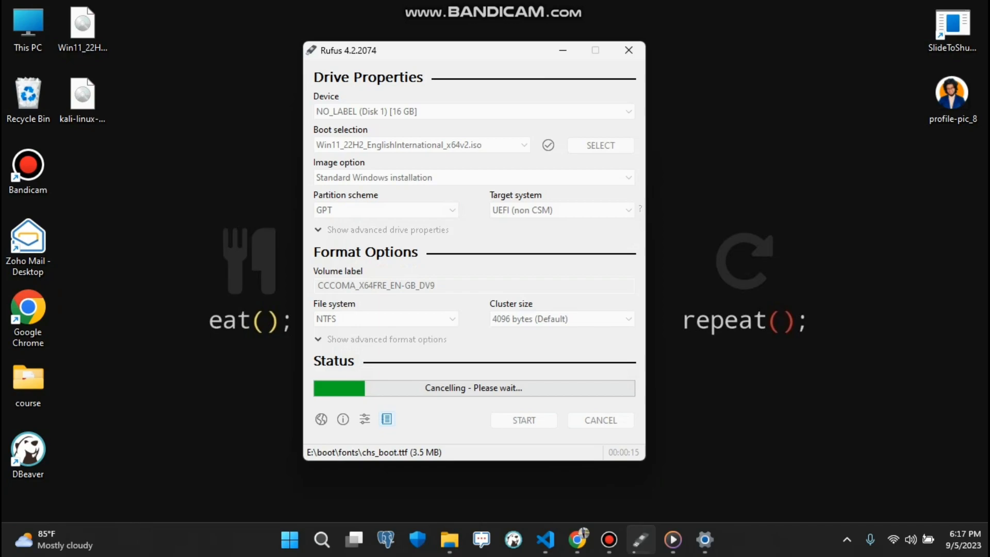
key("Return")
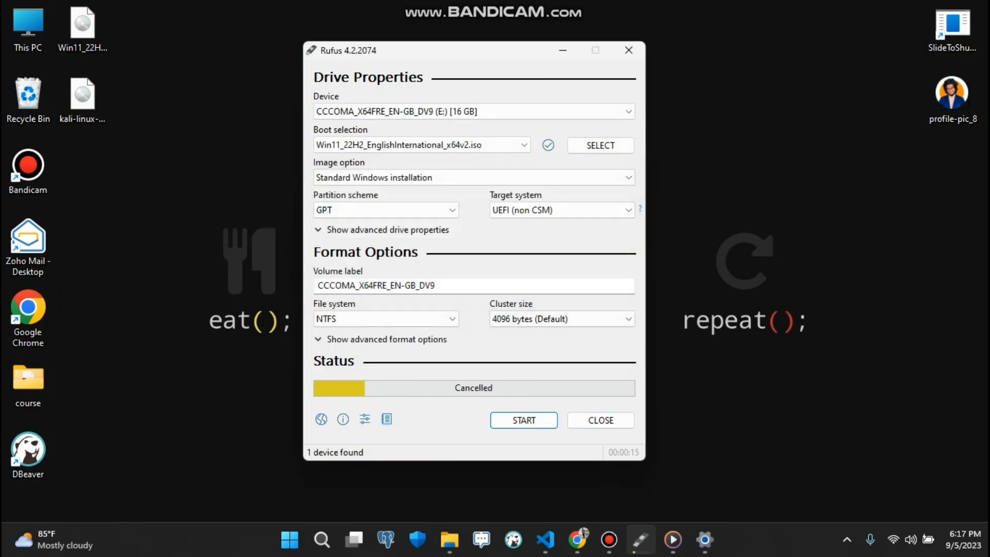
key("Escape")
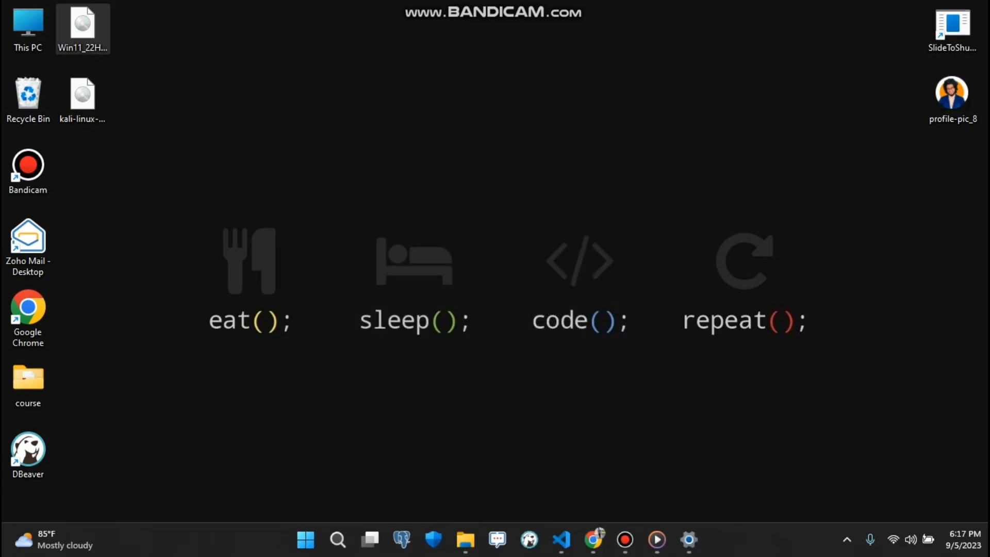
Step: Check the USB drive among the drives in This PC, close the window and refresh the desktop
left_click(28, 29)
key("Return")
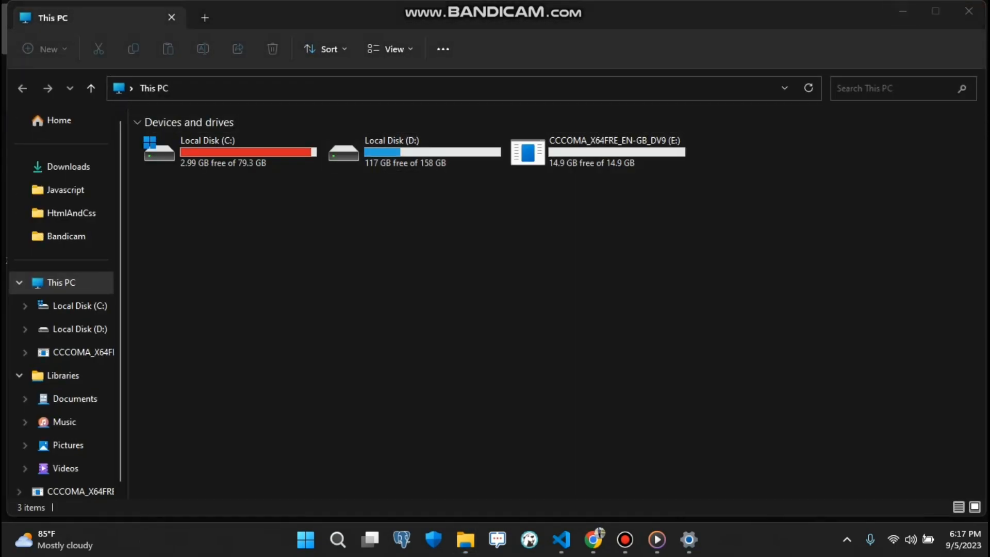
key("alt+F4")
right_click(323, 130)
left_click(354, 191)
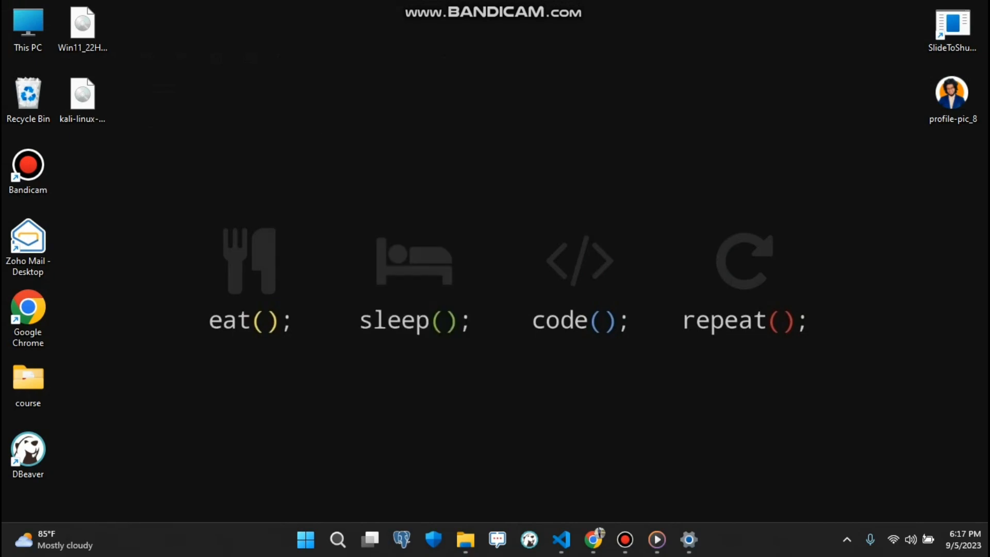